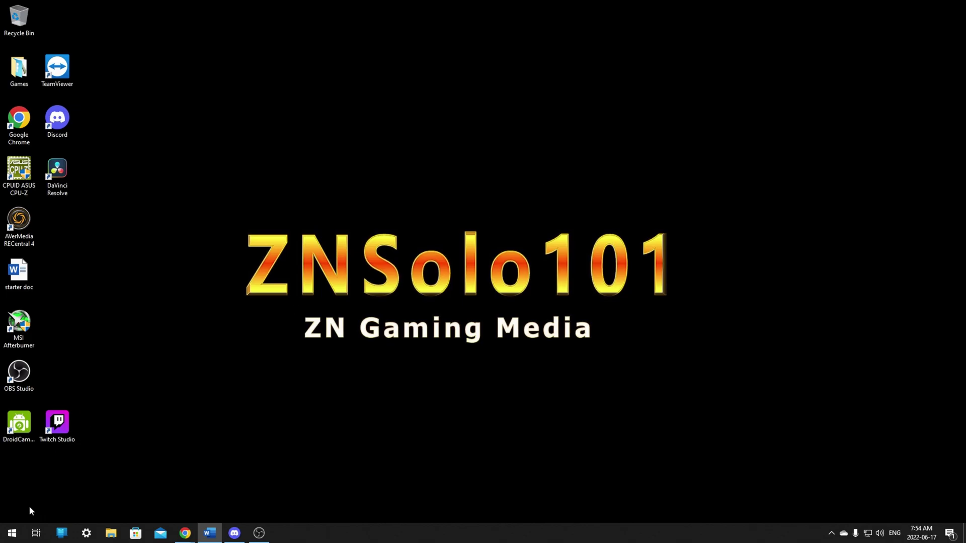
Step: In Chrome, open Twitch's Creator Dashboard Stream Manager from the profile avatar menu
{"action": "left_click", "coordinate": [185, 533]}
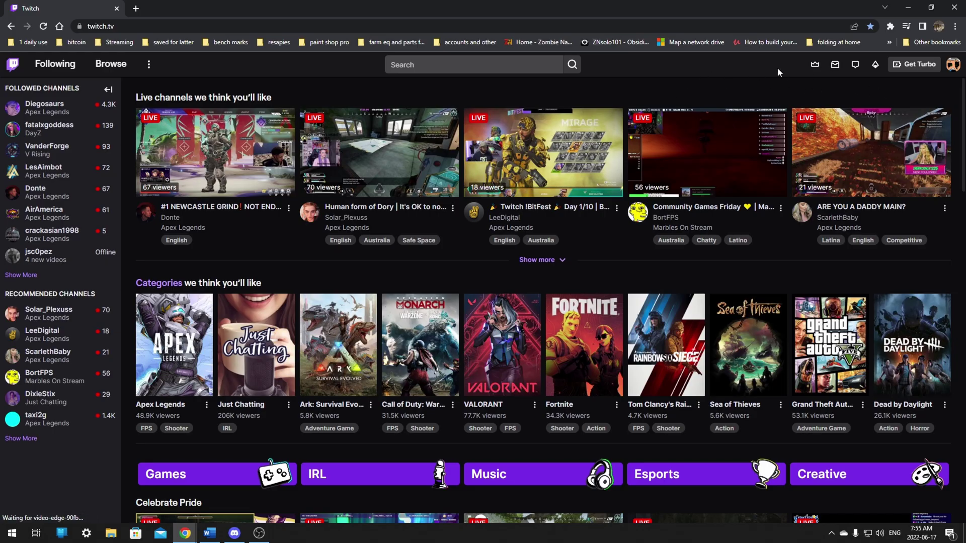
{"action": "left_click", "coordinate": [952, 66]}
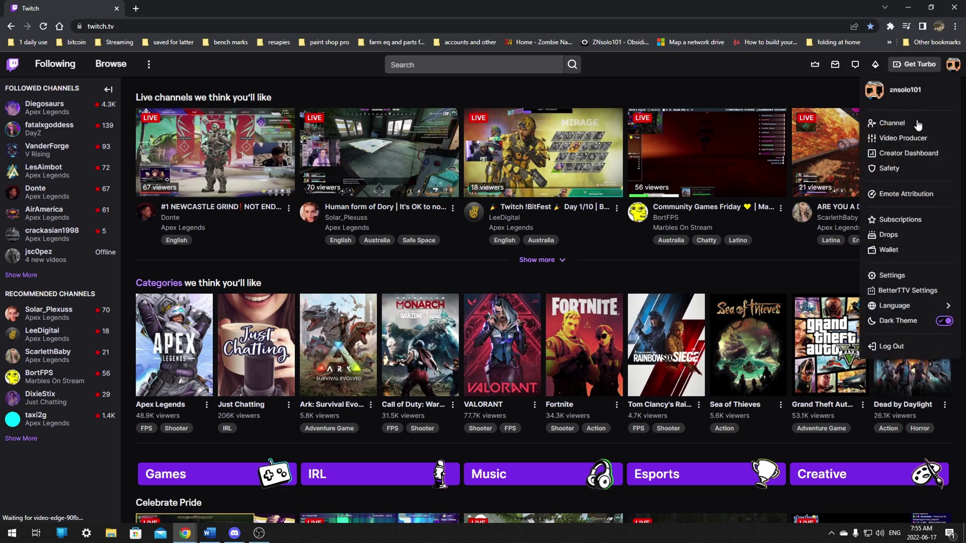
{"action": "left_click", "coordinate": [932, 157]}
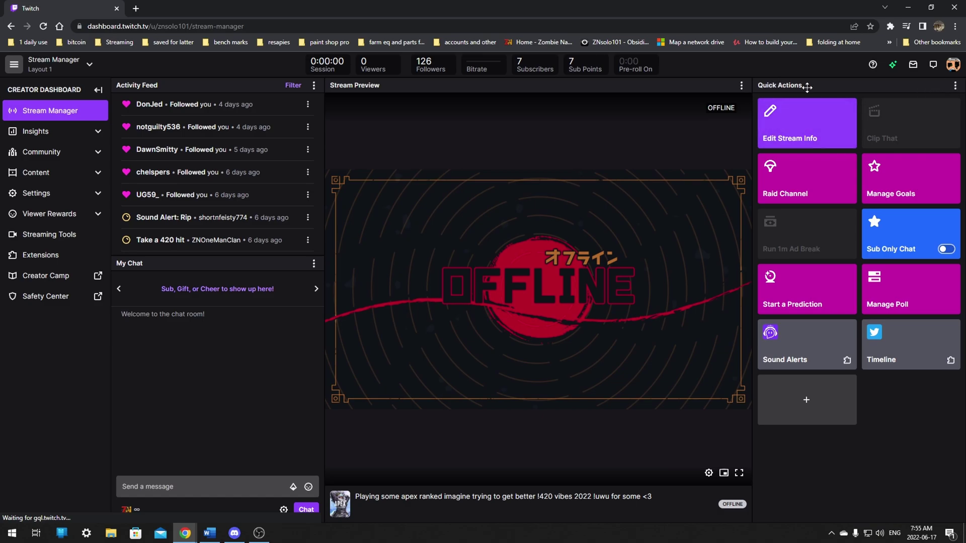
Step: Pop out the Quick Actions panel and copy the popup's web address
{"action": "left_click", "coordinate": [956, 86]}
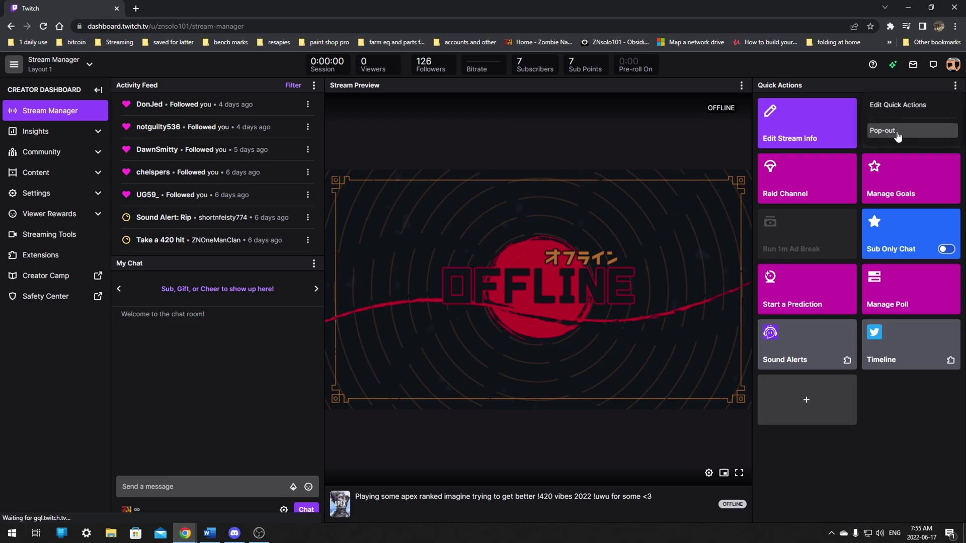
{"action": "left_click", "coordinate": [898, 132]}
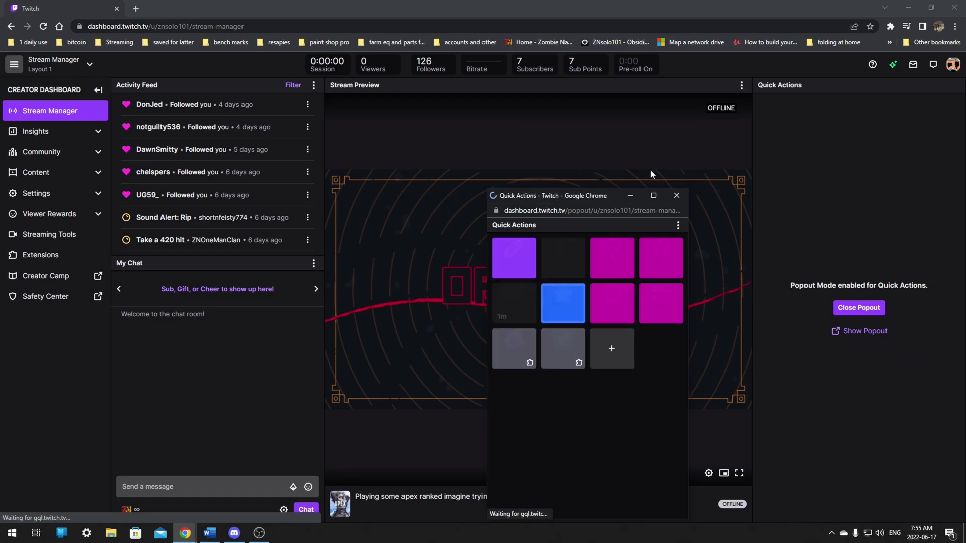
{"action": "left_click_drag", "start_coordinate": [591, 197], "coordinate": [606, 146]}
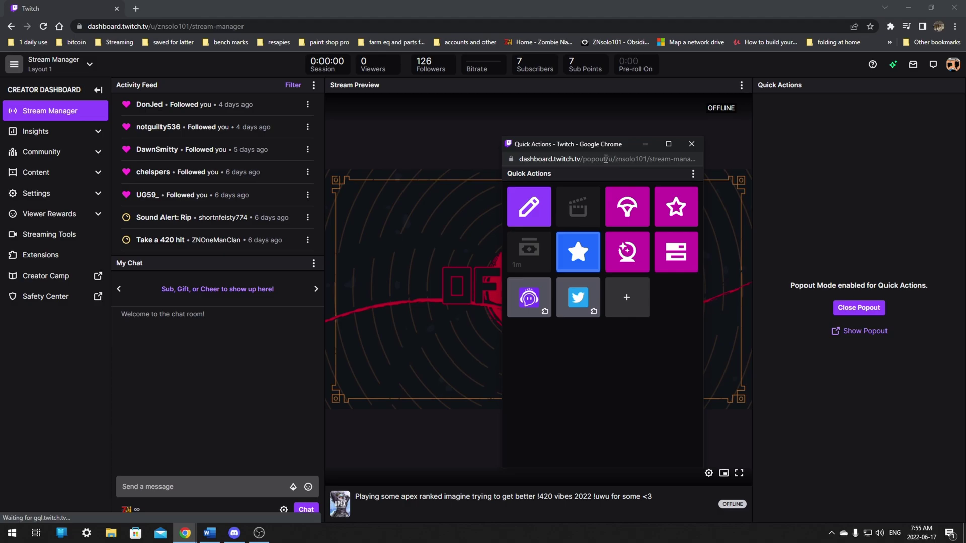
{"action": "left_click", "coordinate": [605, 159]}
{"action": "right_click", "coordinate": [606, 159]}
{"action": "left_click", "coordinate": [635, 211]}
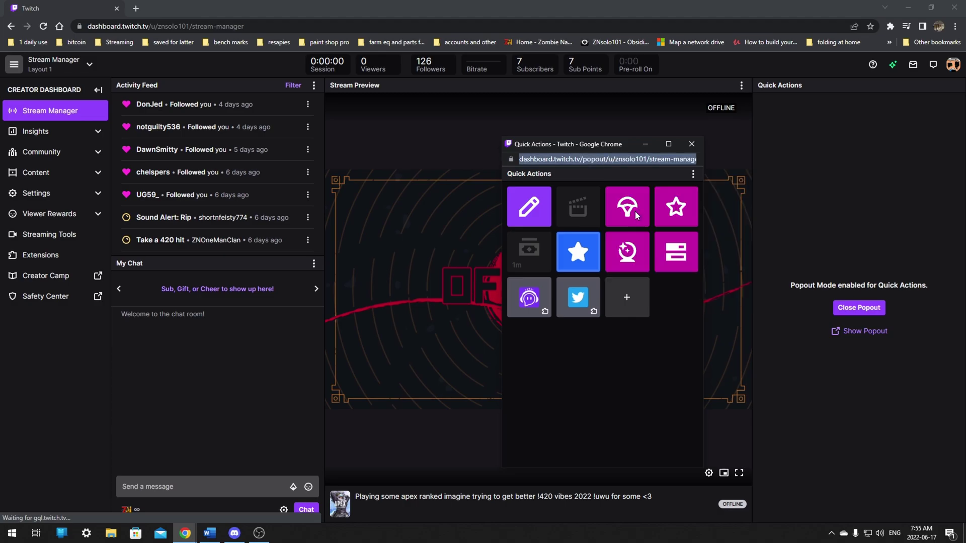
Step: Close the Quick Actions popup and minimize Chrome
{"action": "left_click_drag", "start_coordinate": [619, 144], "coordinate": [639, 119]}
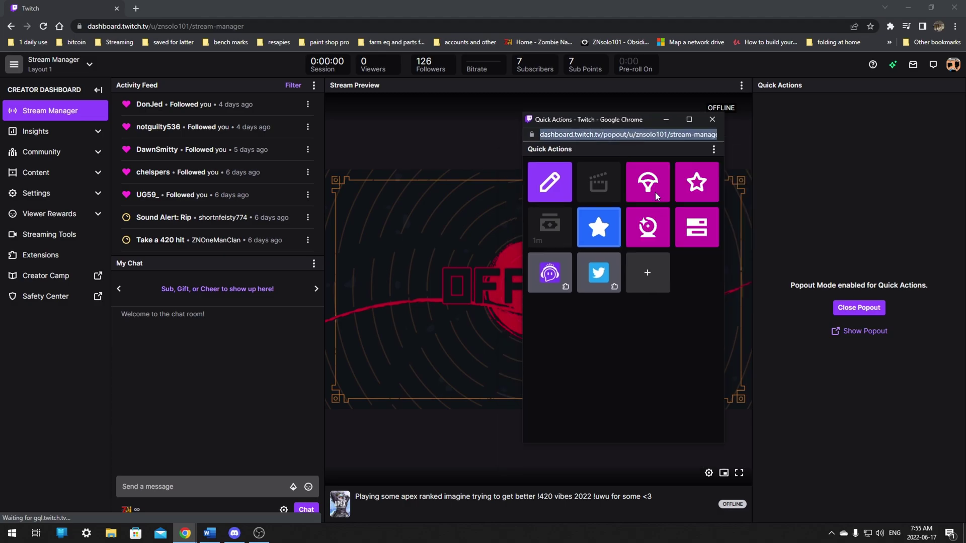
{"action": "left_click", "coordinate": [712, 121]}
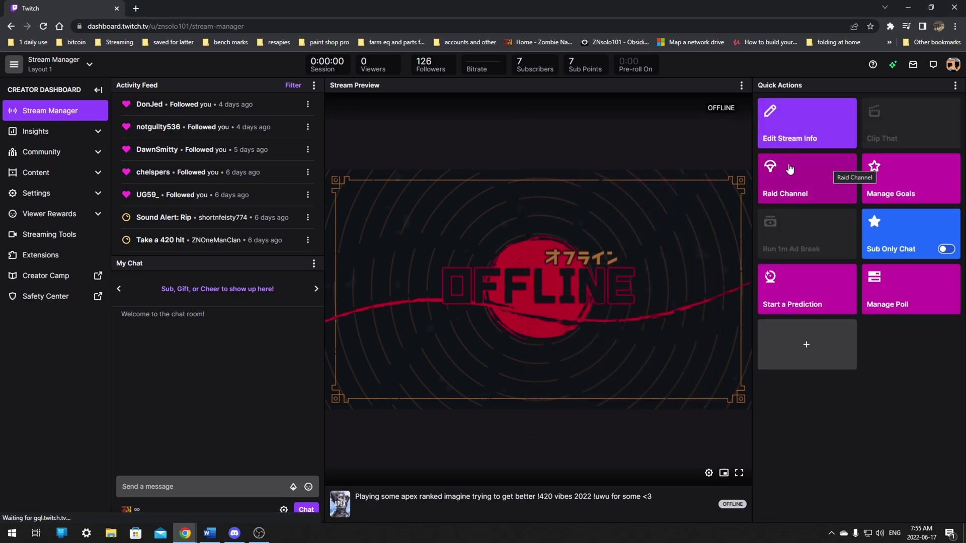
{"action": "left_click", "coordinate": [908, 8]}
Step: Bring OBS Studio forward and open Docks > Custom Browser Docks for a new 'quick actions' dock
{"action": "left_click", "coordinate": [259, 533]}
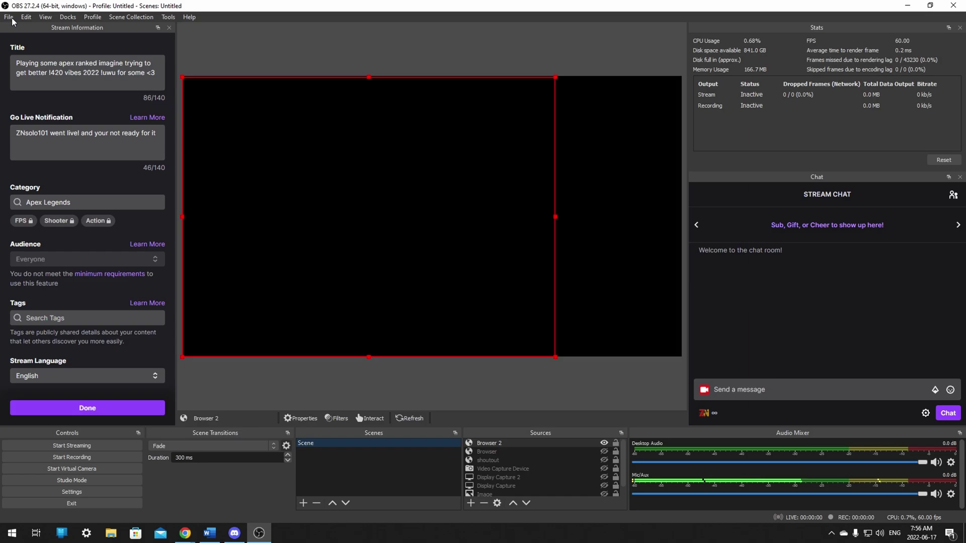
{"action": "left_click", "coordinate": [67, 19]}
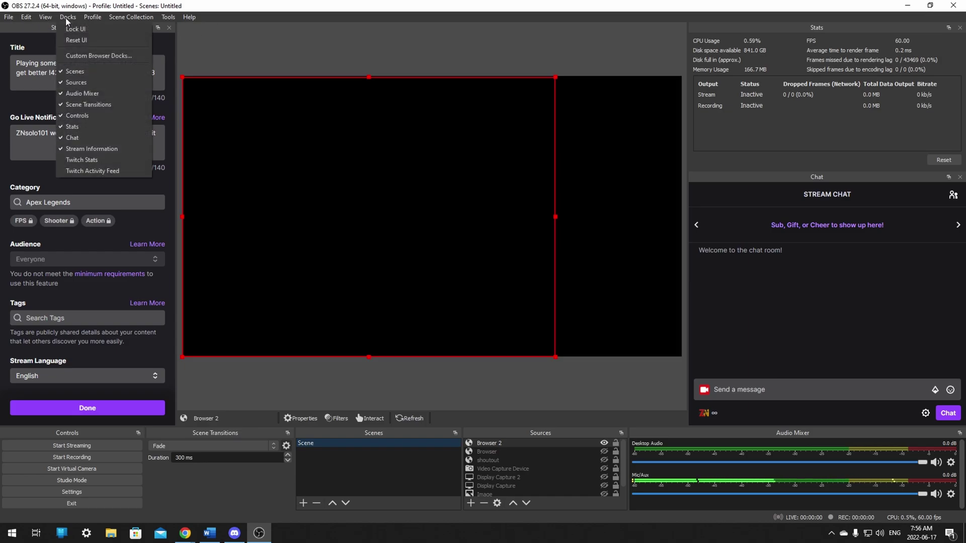
{"action": "left_click", "coordinate": [86, 54]}
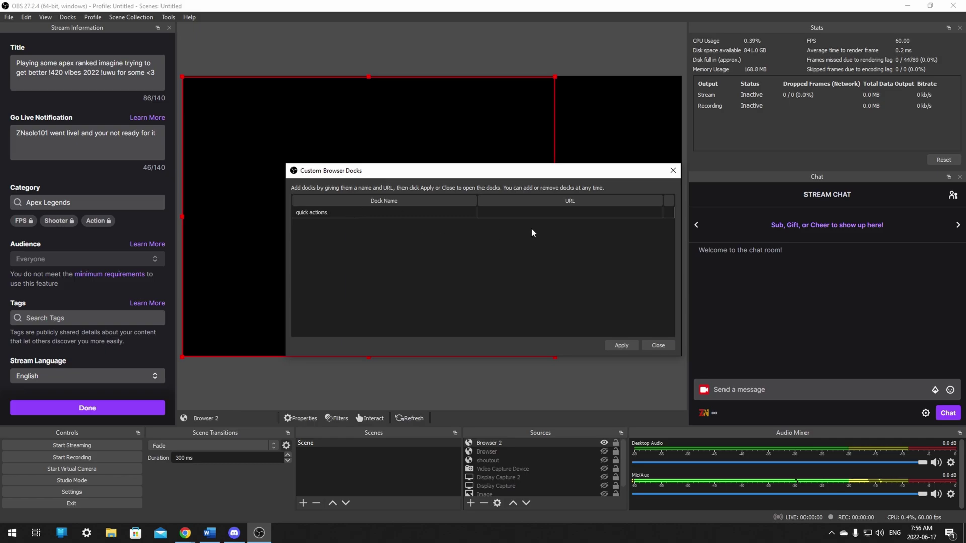
Step: Paste the copied Quick Actions URL for the 'quick actions' dock, apply it, and dock it top-left
{"action": "left_click", "coordinate": [540, 212]}
{"action": "key", "text": "ctrl+v"}
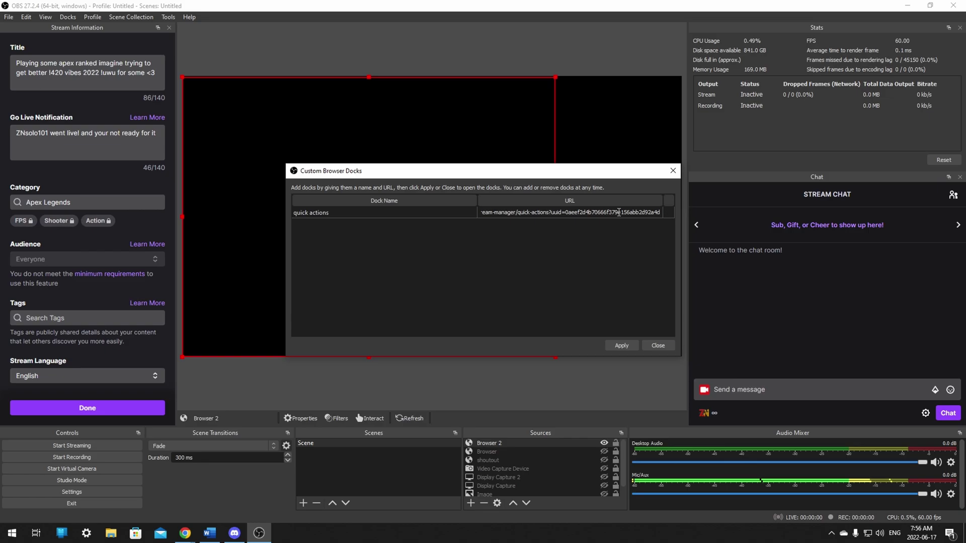
{"action": "left_click", "coordinate": [619, 347]}
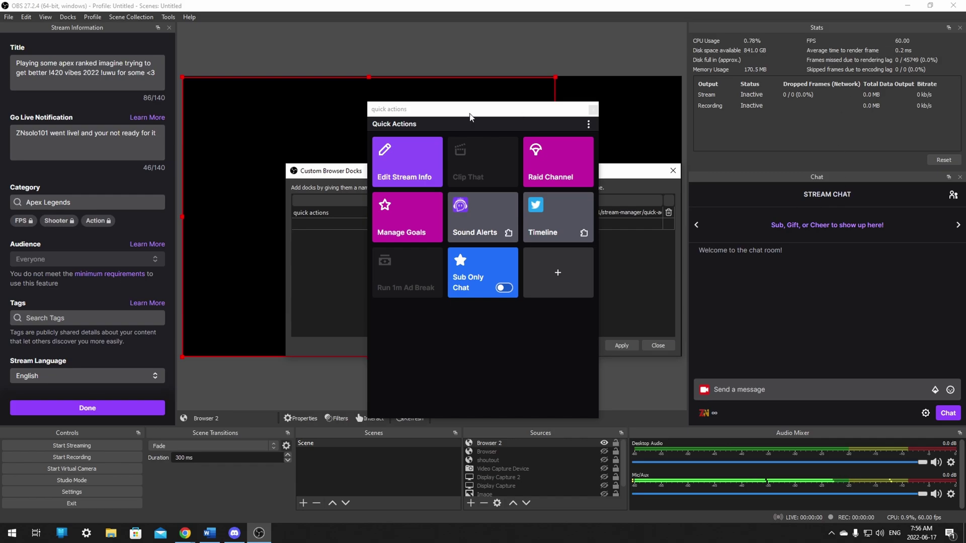
{"action": "left_click_drag", "start_coordinate": [471, 117], "coordinate": [80, 79]}
{"action": "left_click", "coordinate": [658, 345]}
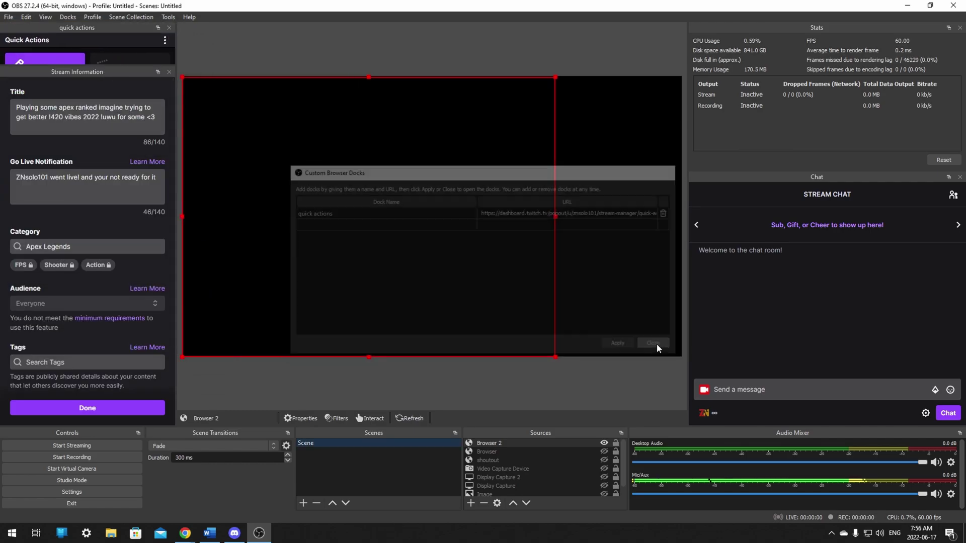
Step: Drag the splitter down so tiles like Raid Channel, Manage Goals and Sub Only Chat show
{"action": "left_click_drag", "start_coordinate": [143, 66], "coordinate": [151, 275]}
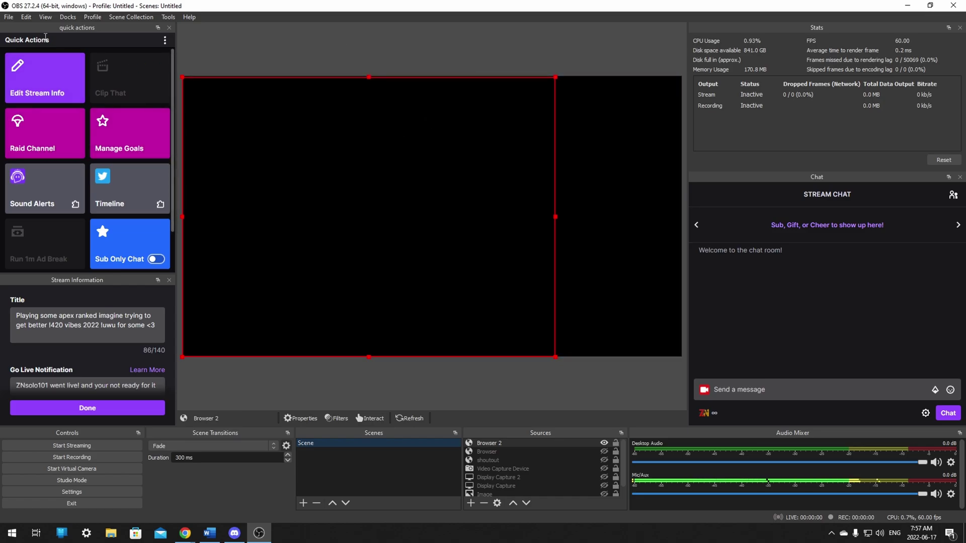
Step: Try Raid Channel, then widen the quick actions dock to three labelled tile columns
{"action": "left_click", "coordinate": [52, 136]}
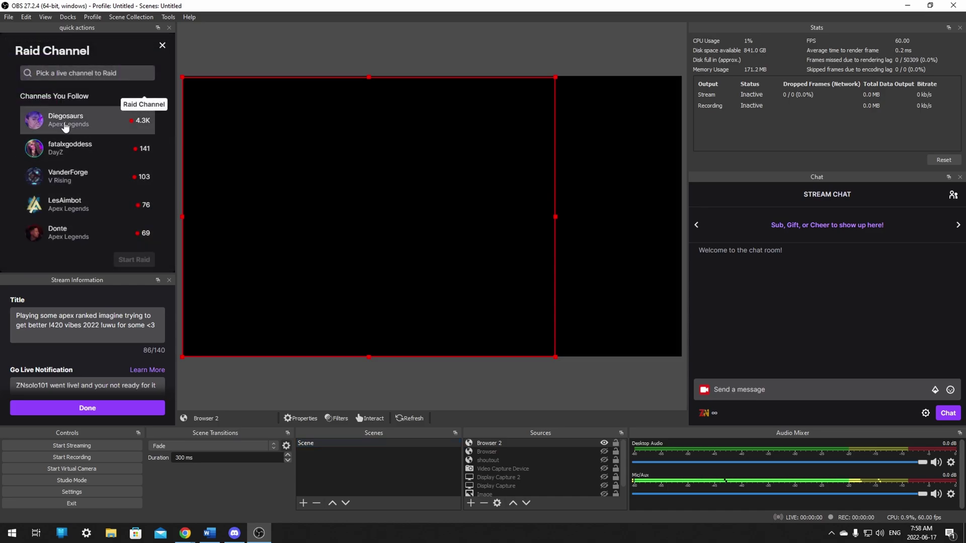
{"action": "left_click", "coordinate": [162, 46]}
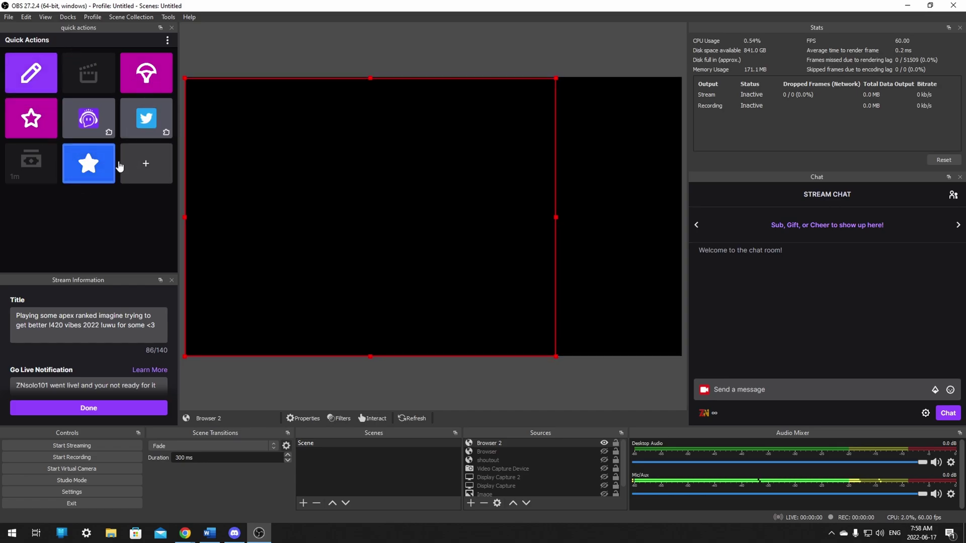
{"action": "left_click", "coordinate": [166, 39]}
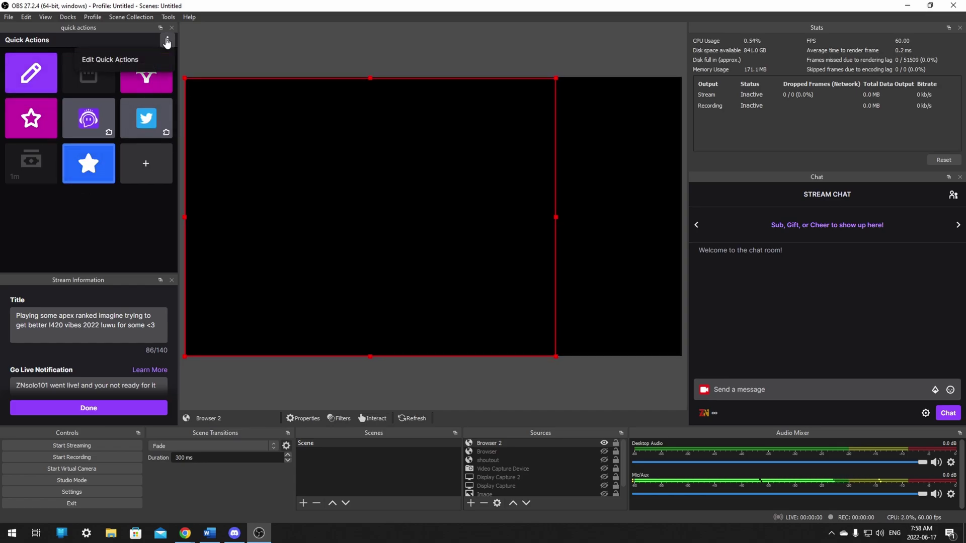
{"action": "left_click", "coordinate": [145, 60]}
{"action": "left_click", "coordinate": [167, 39]}
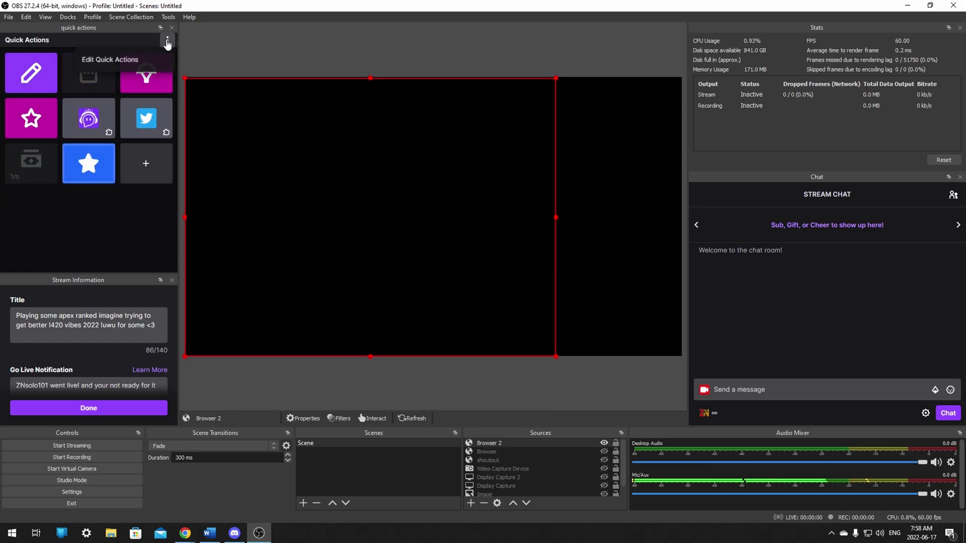
{"action": "left_click", "coordinate": [133, 64]}
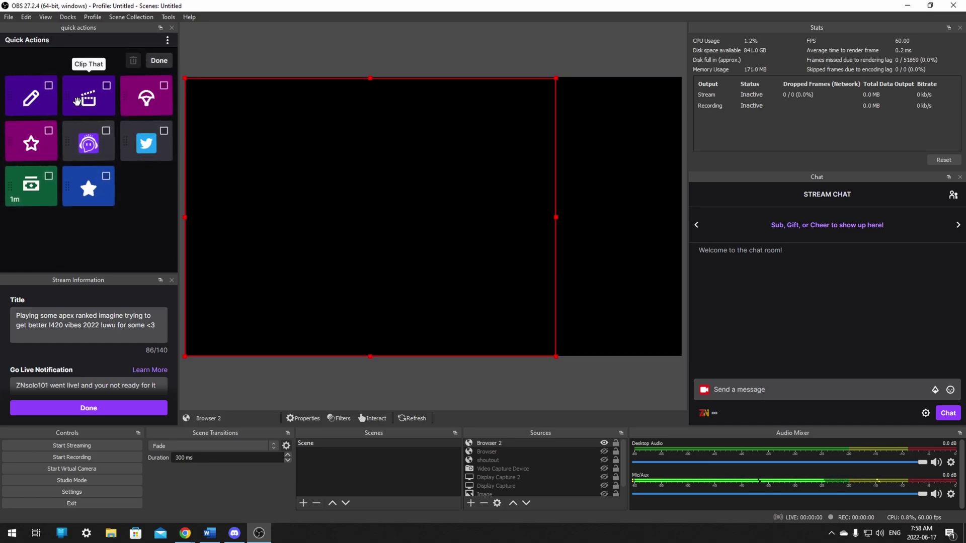
{"action": "left_click_drag", "start_coordinate": [179, 126], "coordinate": [238, 126]}
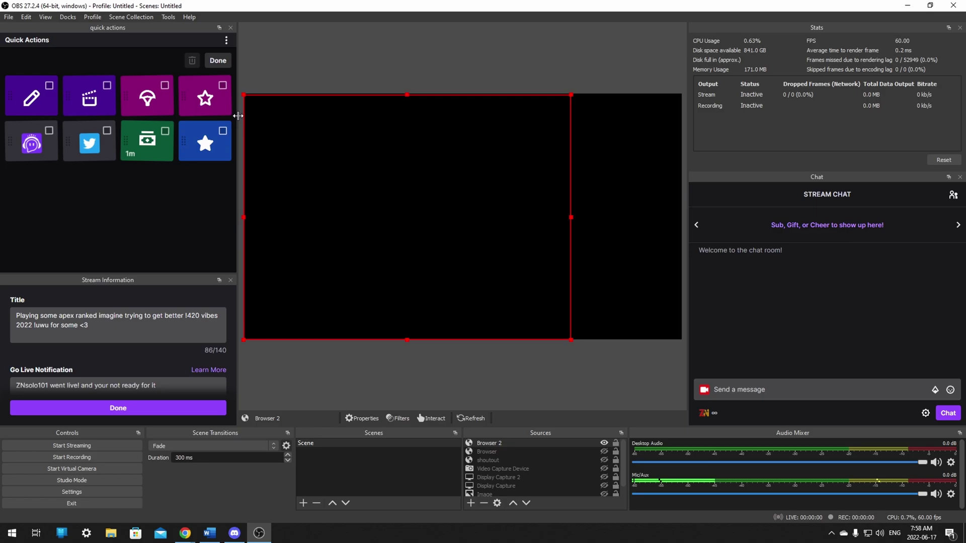
{"action": "left_click", "coordinate": [217, 60]}
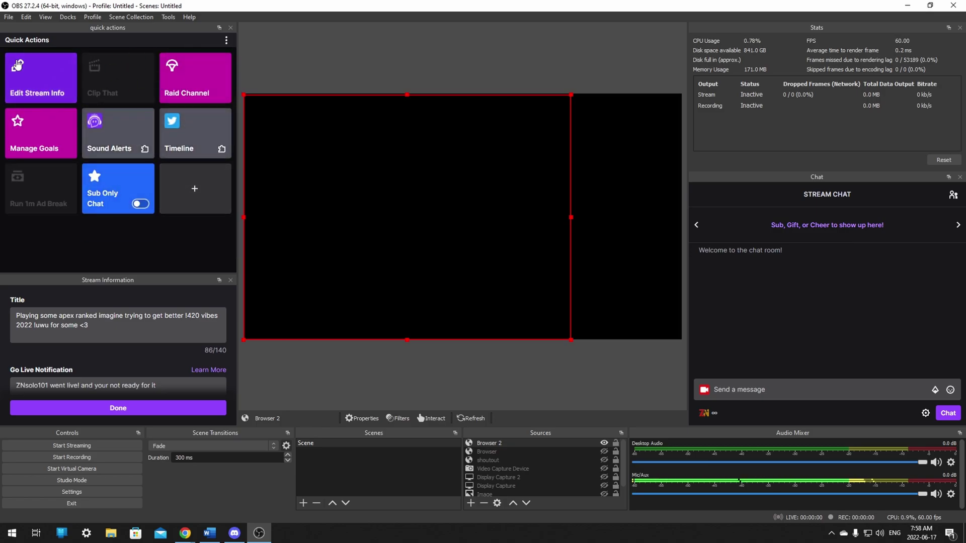
Step: Narrow the quick actions and Stream Information docks to two tile columns and scroll through the tiles
{"action": "left_click", "coordinate": [239, 110]}
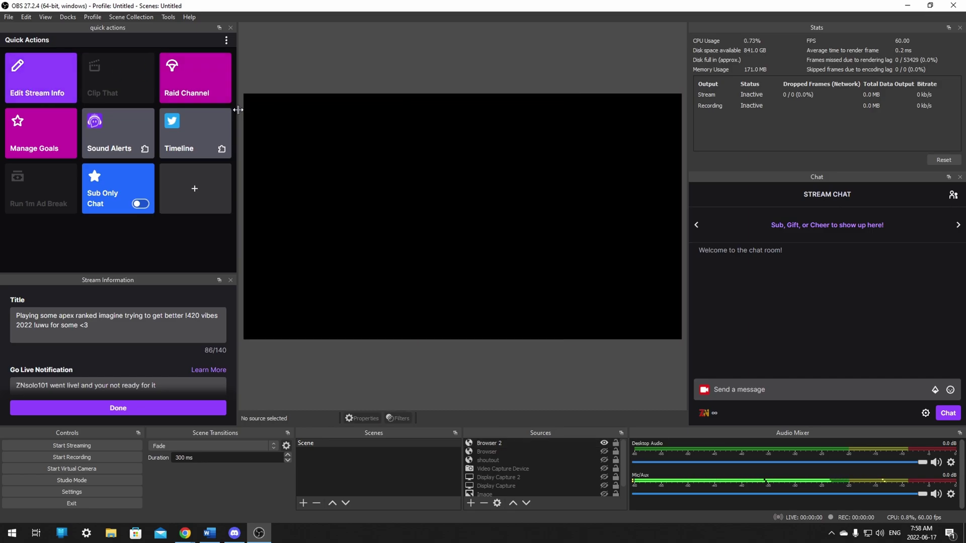
{"action": "left_click_drag", "start_coordinate": [238, 110], "coordinate": [210, 122]}
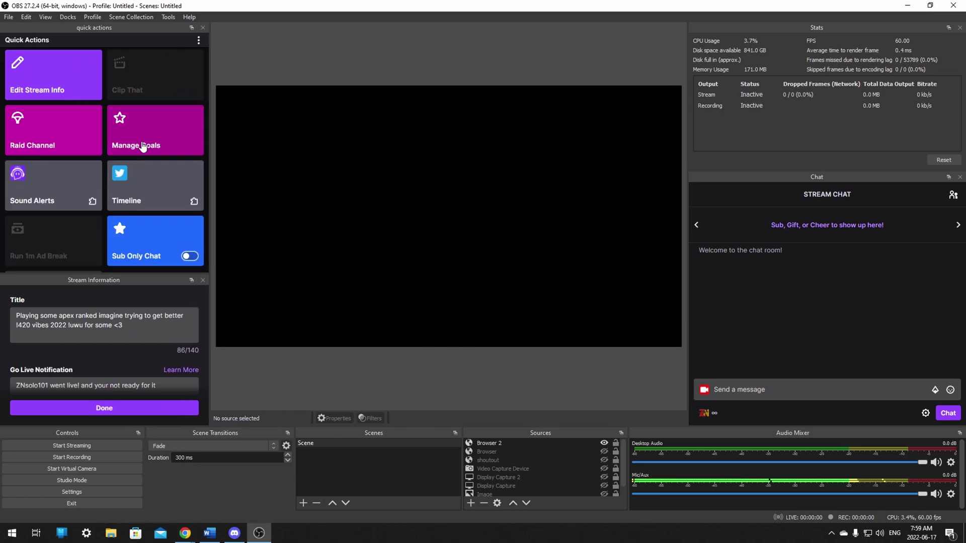
{"action": "scroll", "coordinate": [79, 242], "scroll_direction": "down", "scroll_amount": 2}
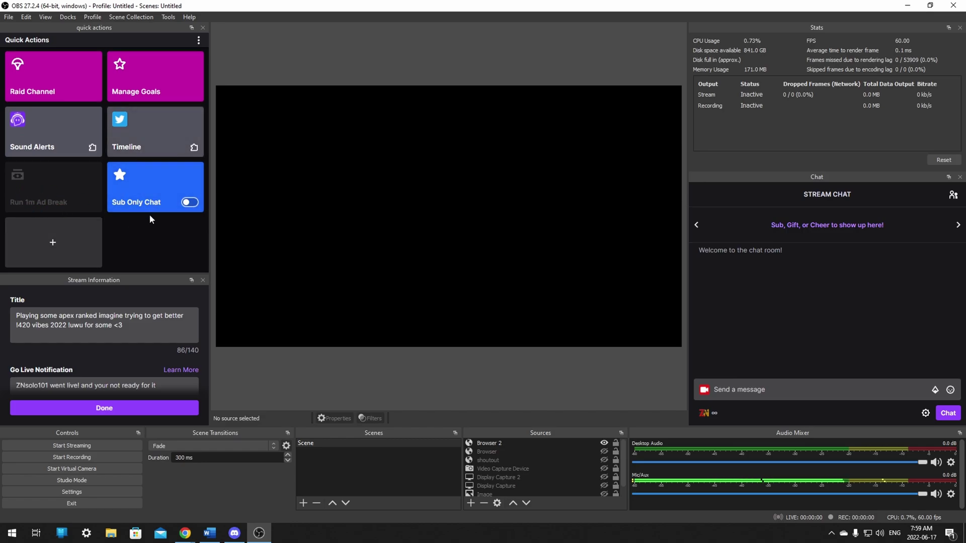
{"action": "scroll", "coordinate": [137, 223], "scroll_direction": "up", "scroll_amount": 2}
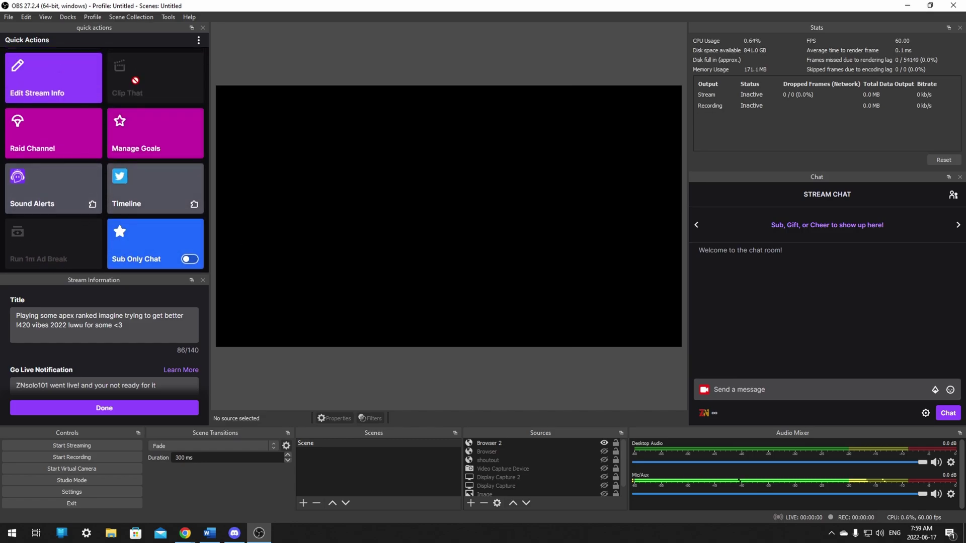